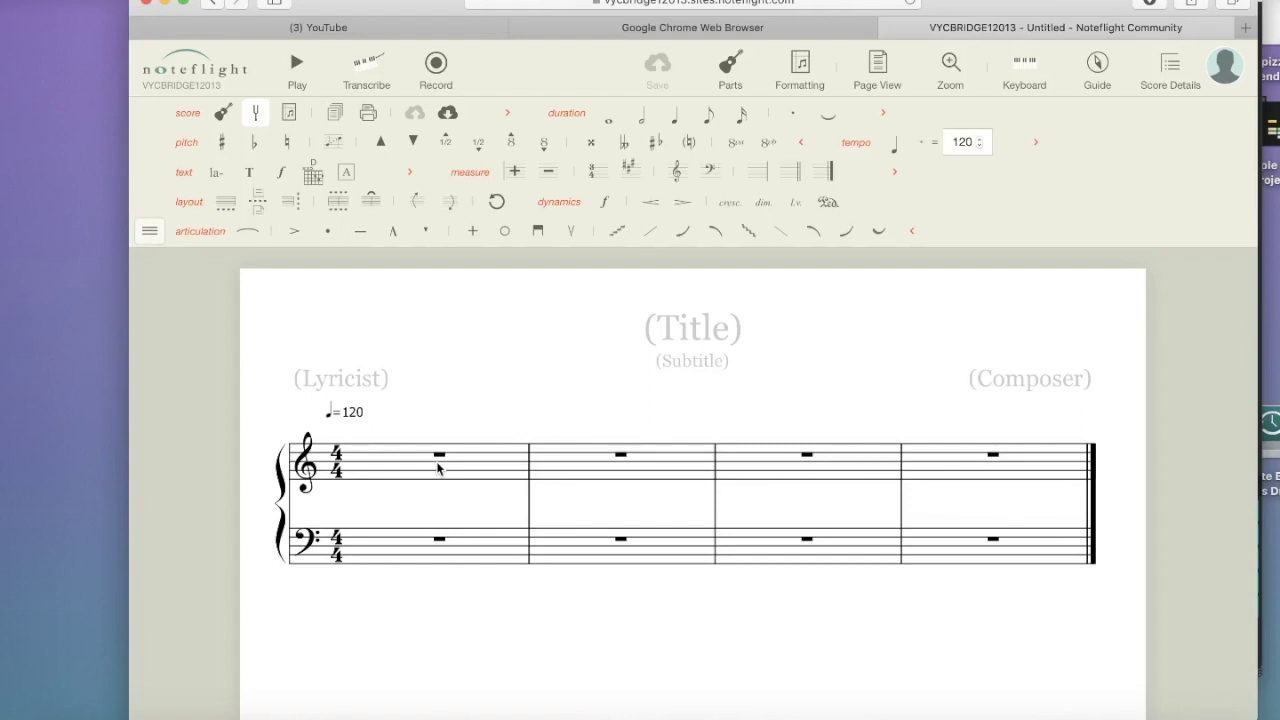
# Fill treble-staff measures 1–10 with repeated quarter-note Cs, leaving rests in the bass.
pyautogui.click(437, 467)
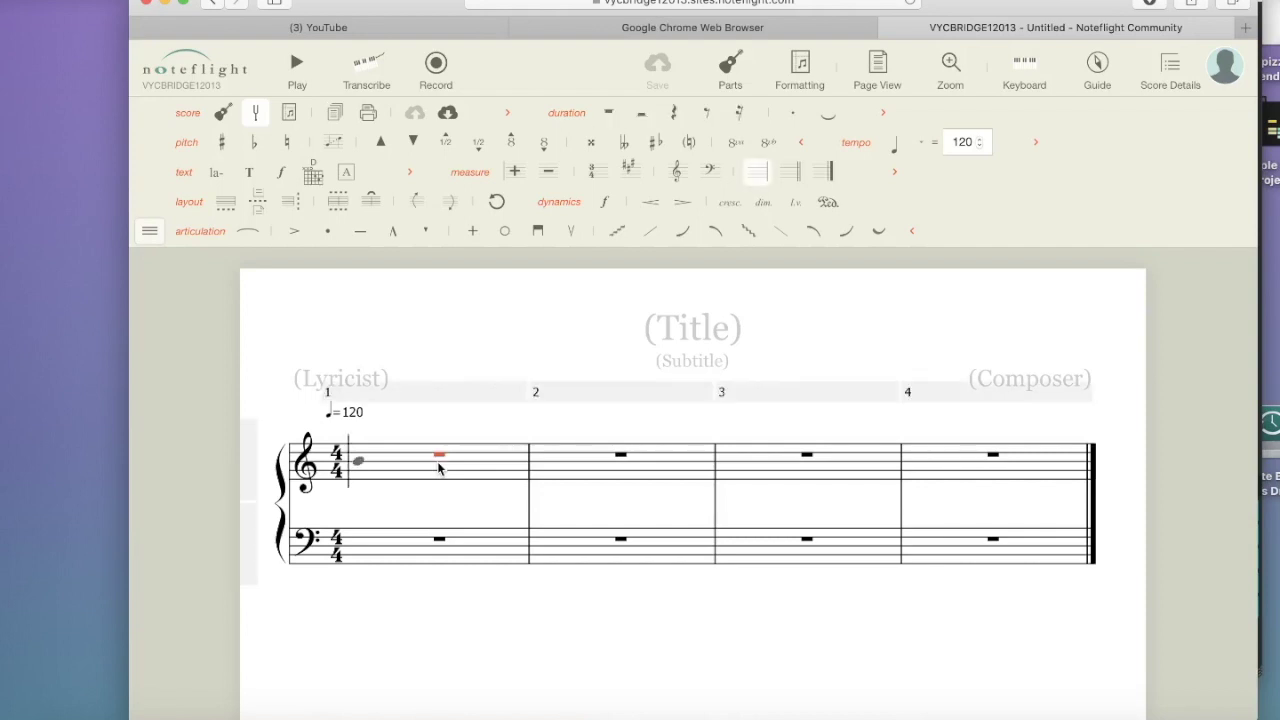
pyautogui.click(377, 467)
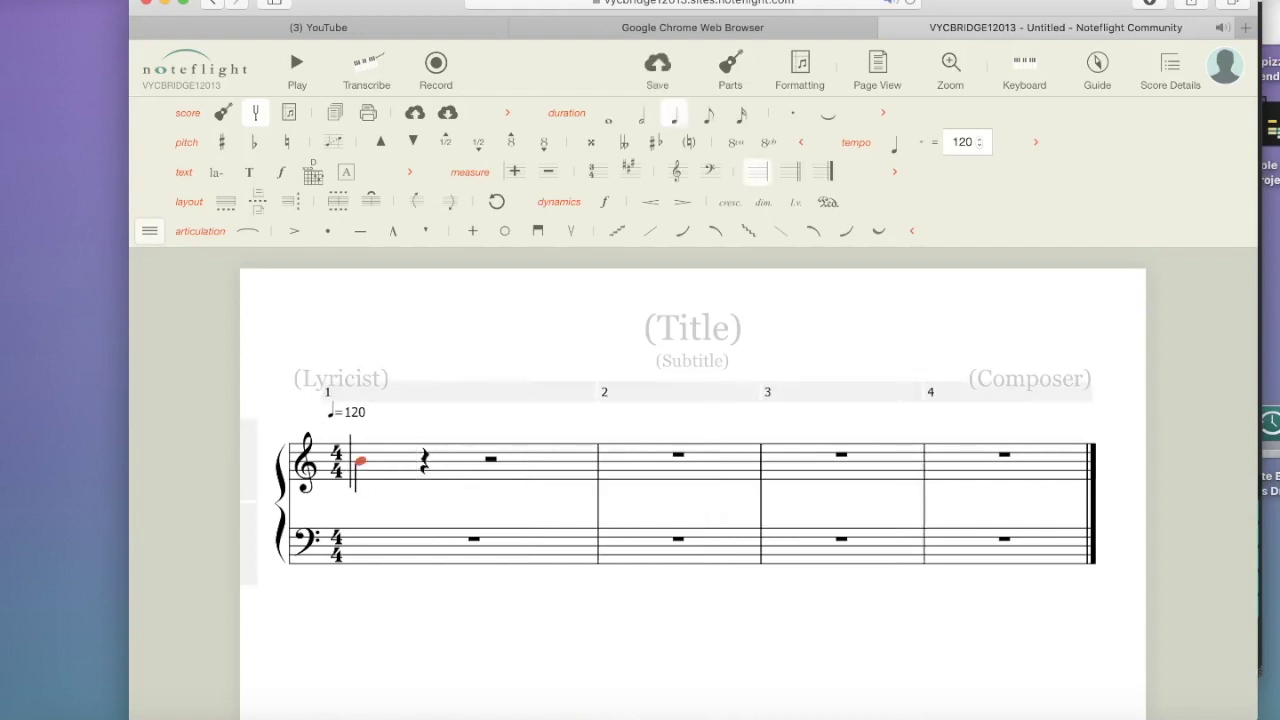
pyautogui.press('c')
pyautogui.press('c')
pyautogui.press('c')
pyautogui.press('c')
pyautogui.press('c')
pyautogui.press('c')
pyautogui.press('c')
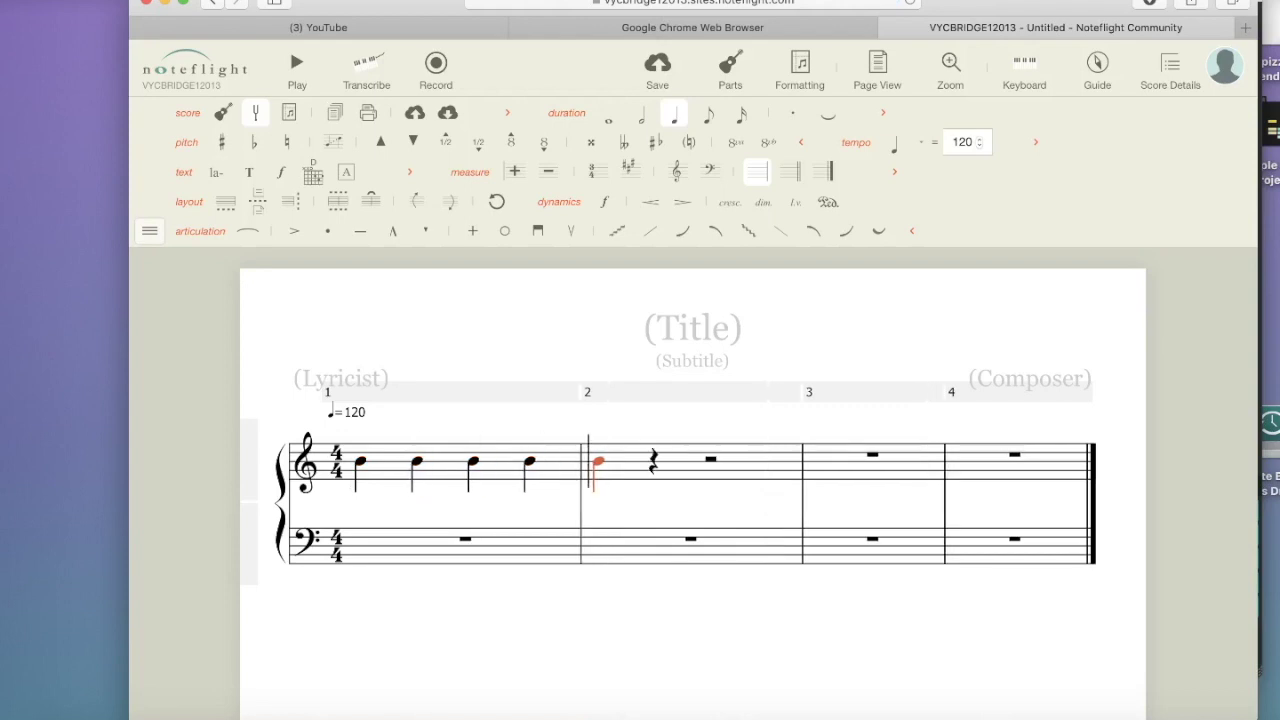
pyautogui.press('c')
pyautogui.press('c')
pyautogui.press('c')
pyautogui.press('c')
pyautogui.press('c')
pyautogui.press('c')
pyautogui.press('c')
pyautogui.press('c')
pyautogui.press('c')
pyautogui.press('c')
pyautogui.press('c')
pyautogui.press('c')
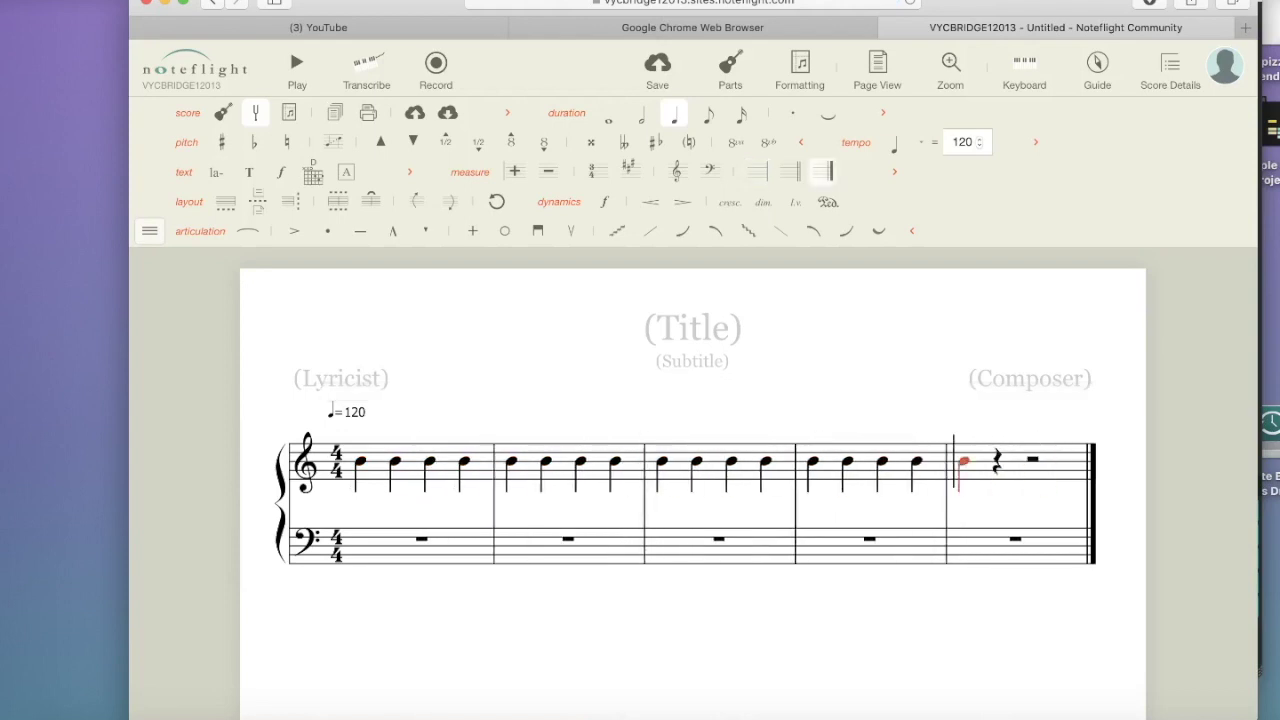
pyautogui.press('c')
pyautogui.press('c')
pyautogui.press('c')
pyautogui.press('c')
pyautogui.press('c')
pyautogui.press('c')
pyautogui.press('c')
pyautogui.press('c')
pyautogui.press('c')
pyautogui.press('c')
pyautogui.press('c')
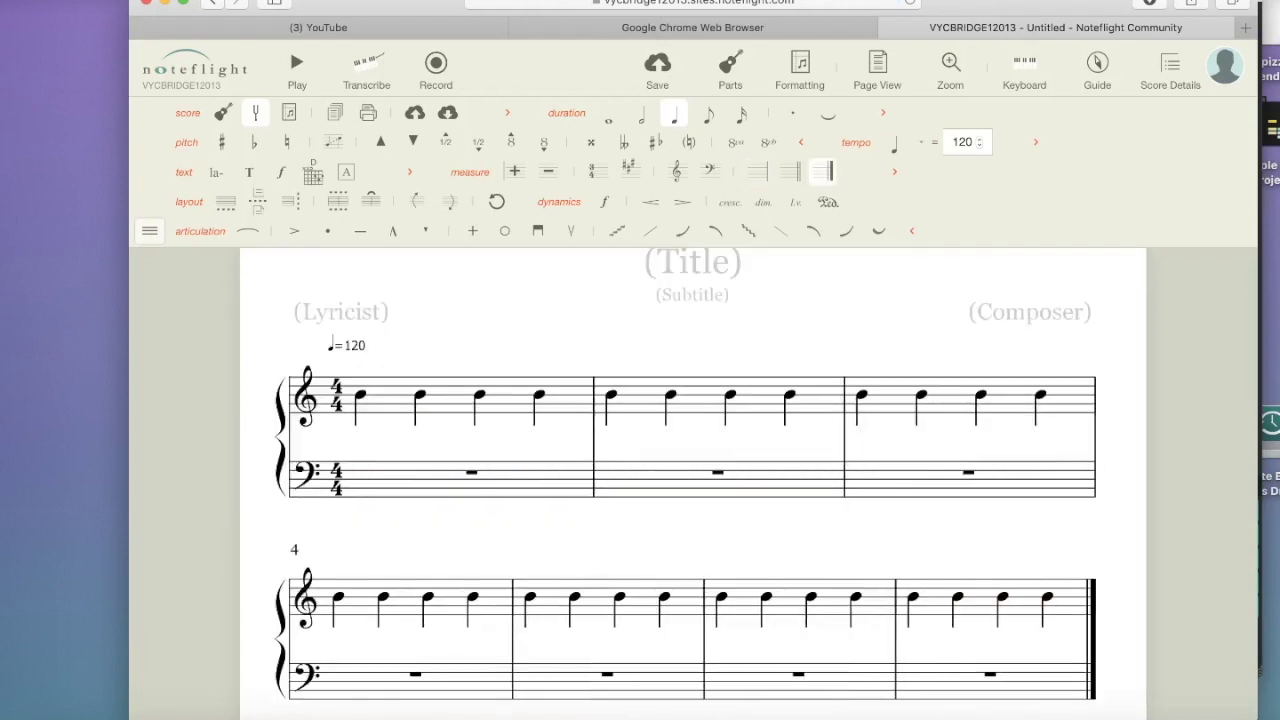
pyautogui.press('c')
pyautogui.press('c')
pyautogui.press('c')
pyautogui.press('c')
pyautogui.press('c')
pyautogui.press('c')
pyautogui.press('c')
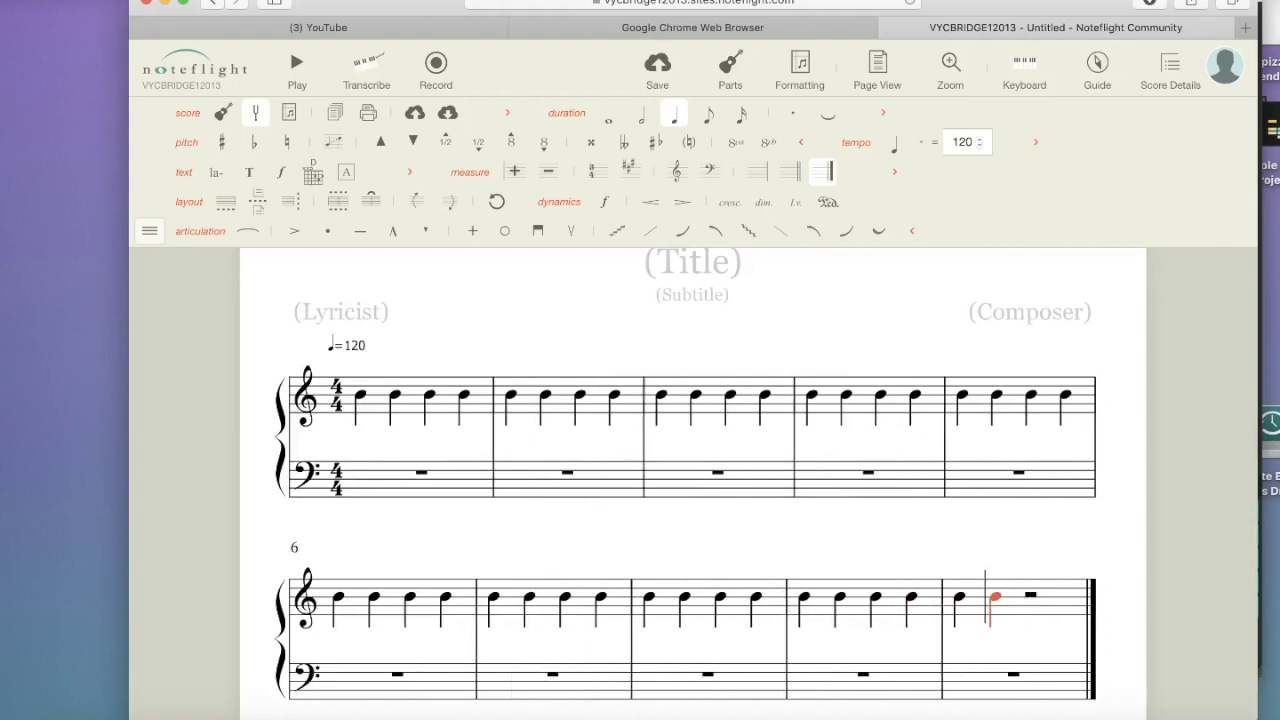
pyautogui.press('c')
pyautogui.press('c')
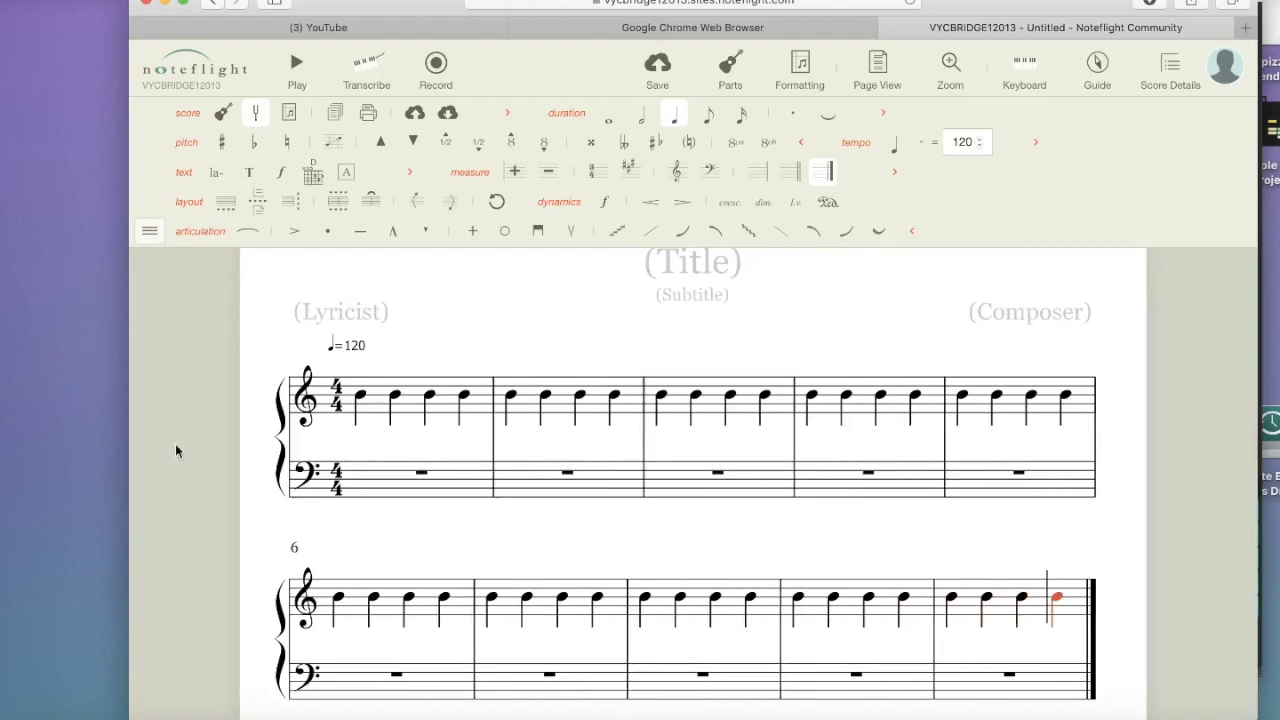
pyautogui.scroll(-5, 803, 413)
pyautogui.scroll(5, 803, 413)
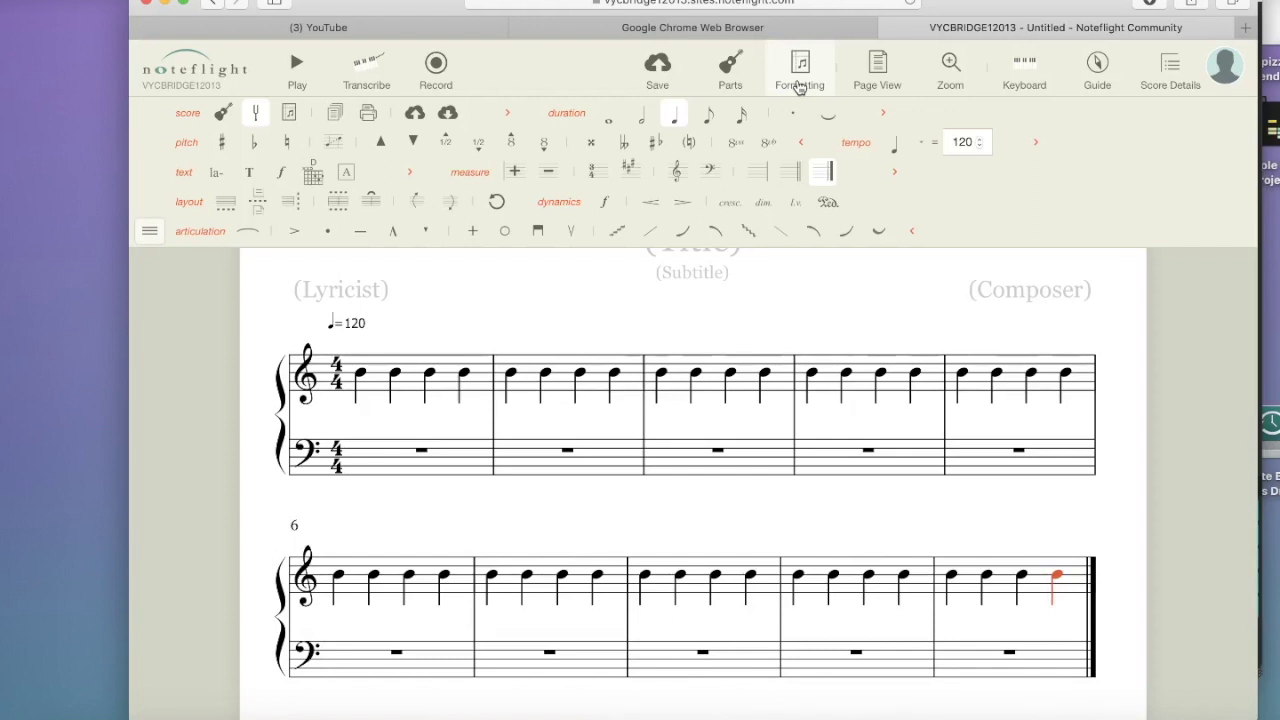
# Enable 'Show bar numbers above every measure' on the Formatting General tab.
pyautogui.click(800, 85)
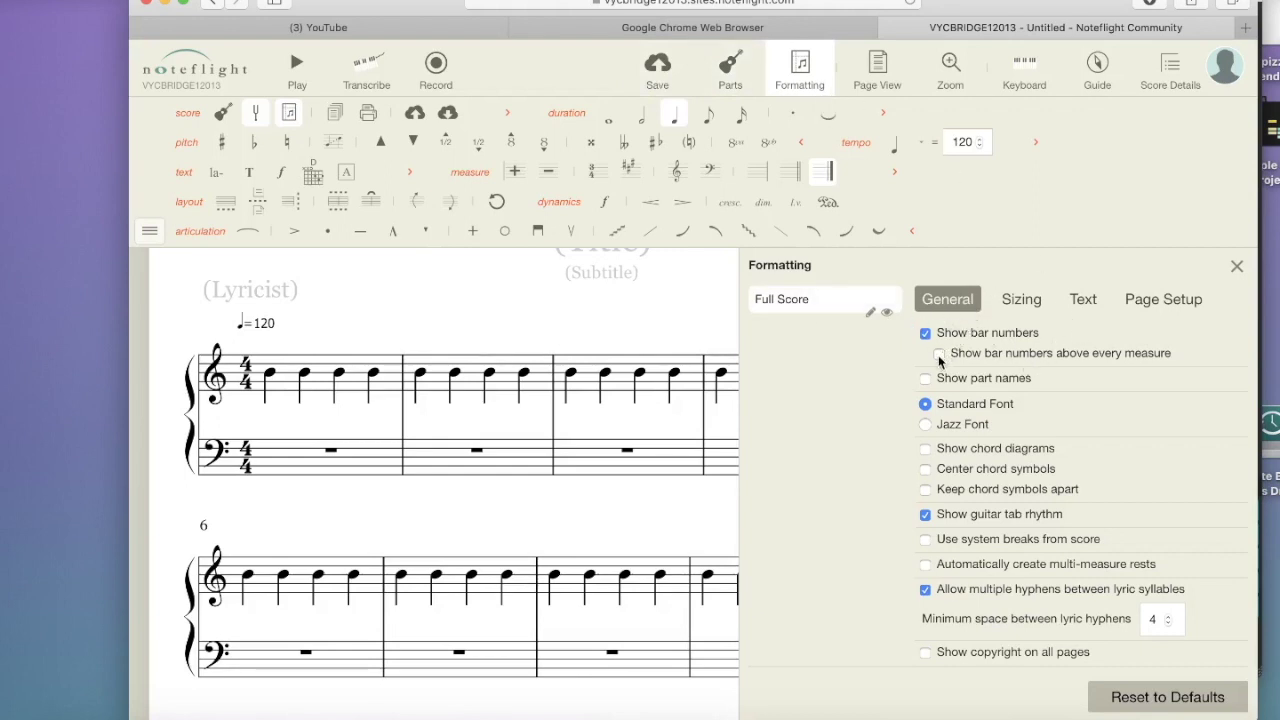
pyautogui.click(939, 356)
pyautogui.click(1235, 269)
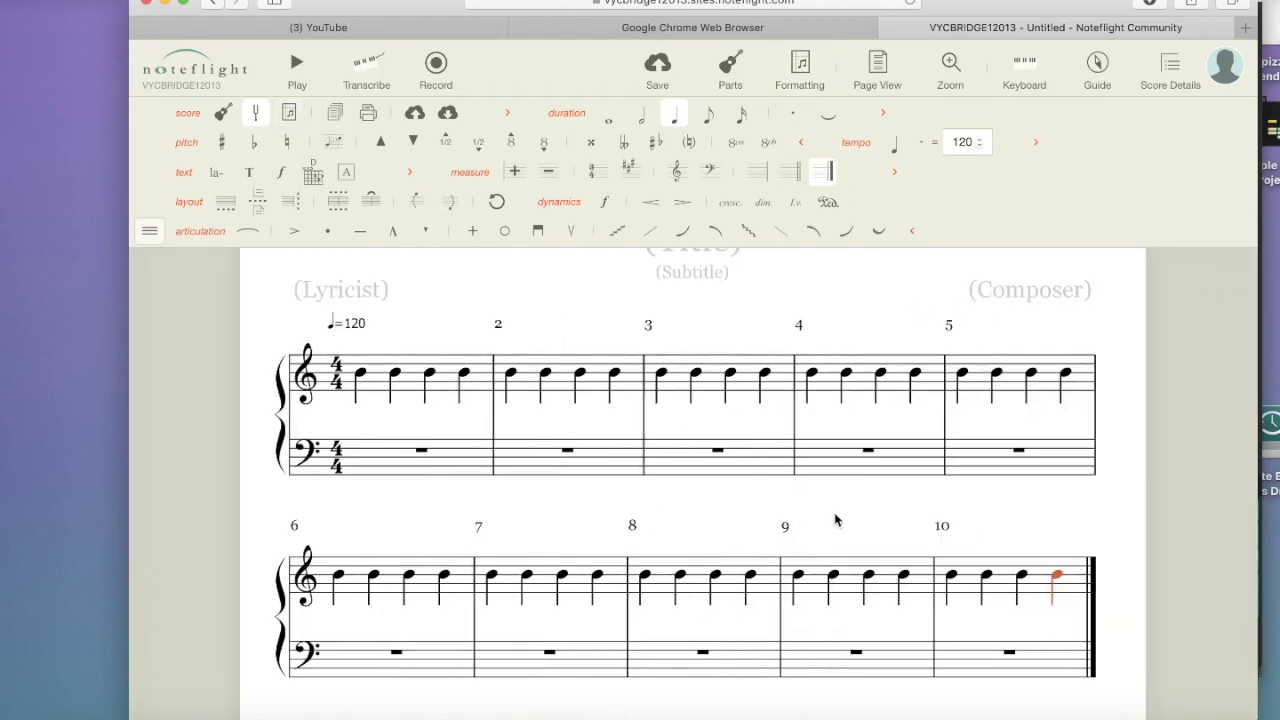
# Change the eighth measure's bar number to 1 so the last three measures read 1, 2, 3.
pyautogui.scroll(-1, 833, 665)
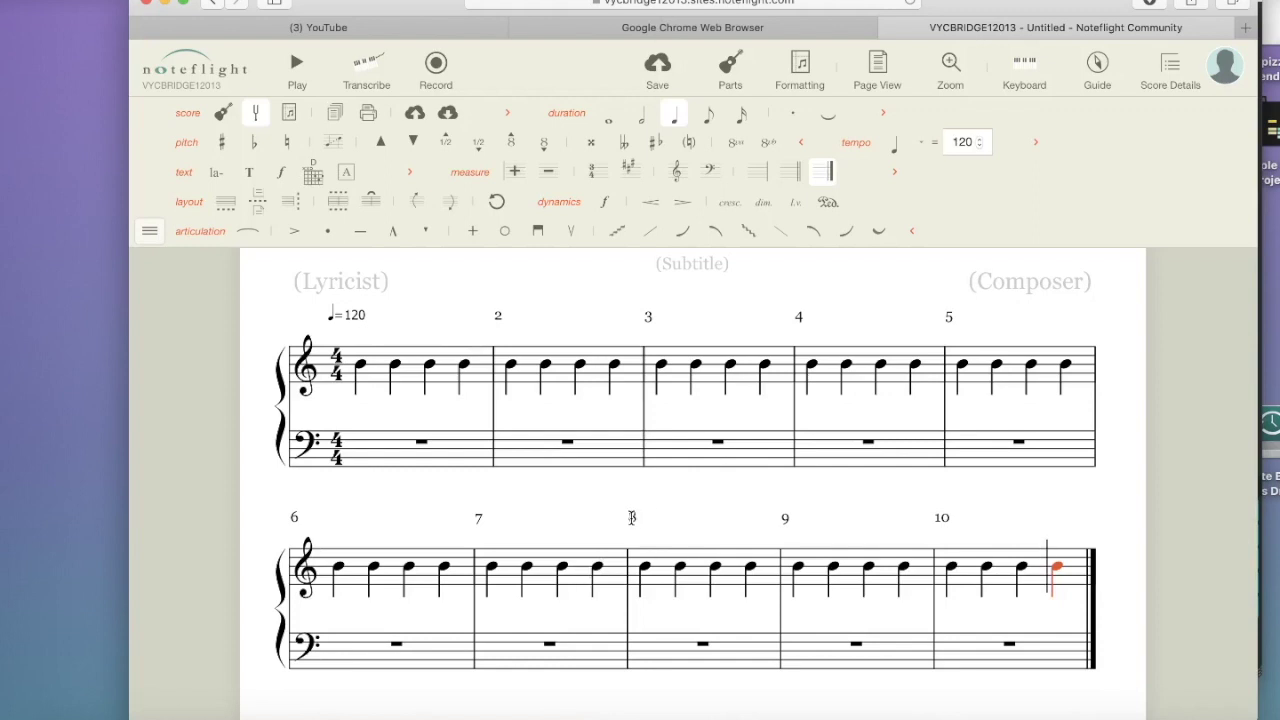
pyautogui.click(632, 517)
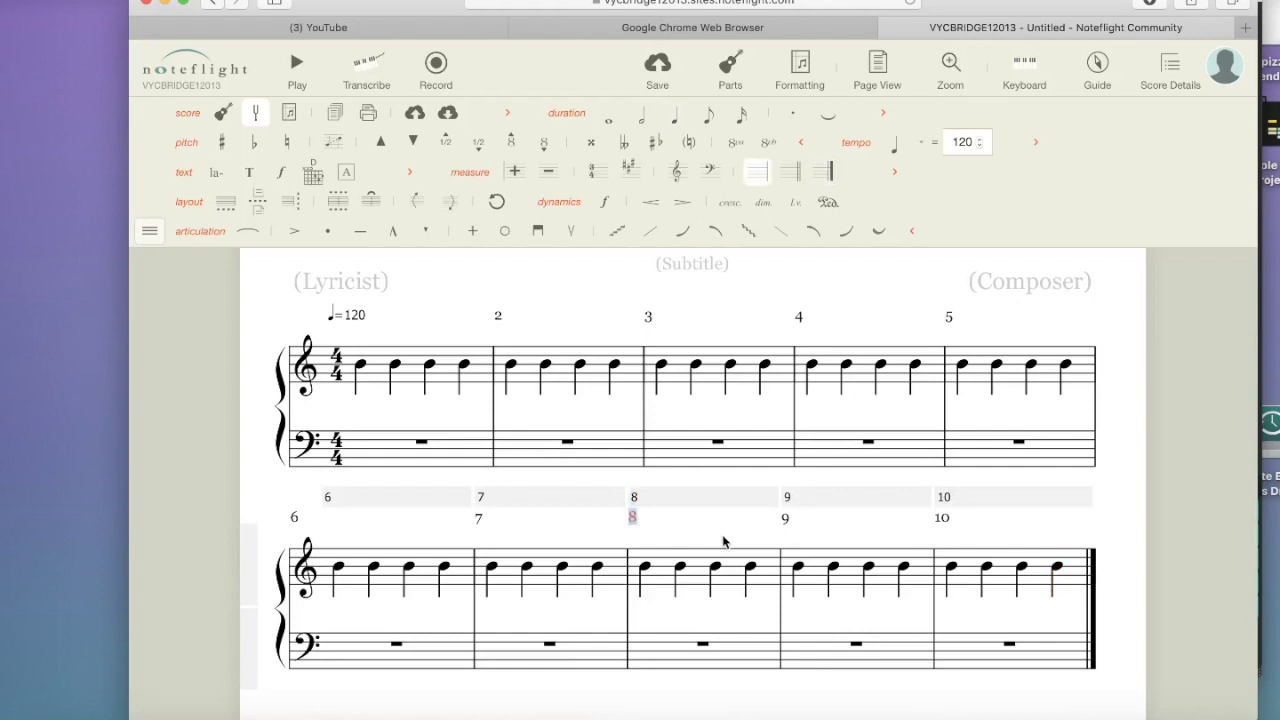
pyautogui.click(634, 498)
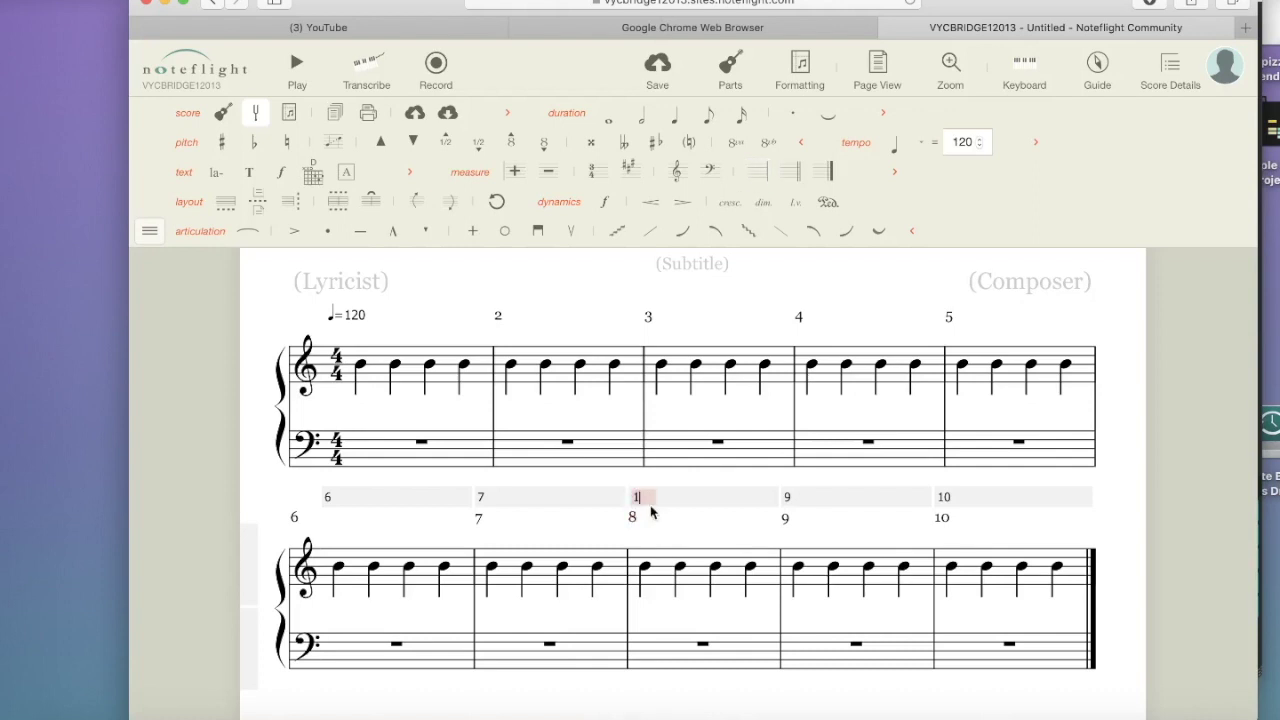
pyautogui.press('Return')
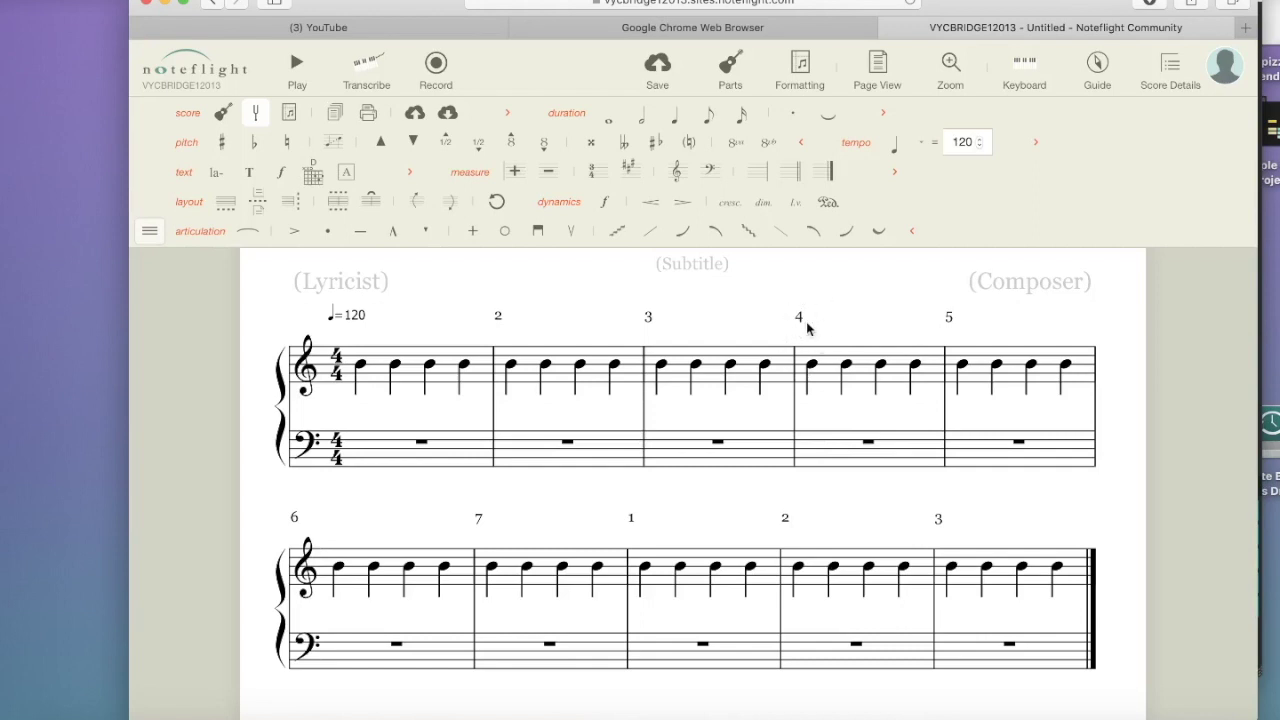
# Replace the fourth measure's bar number 4 with 1.
pyautogui.moveTo(800, 319)
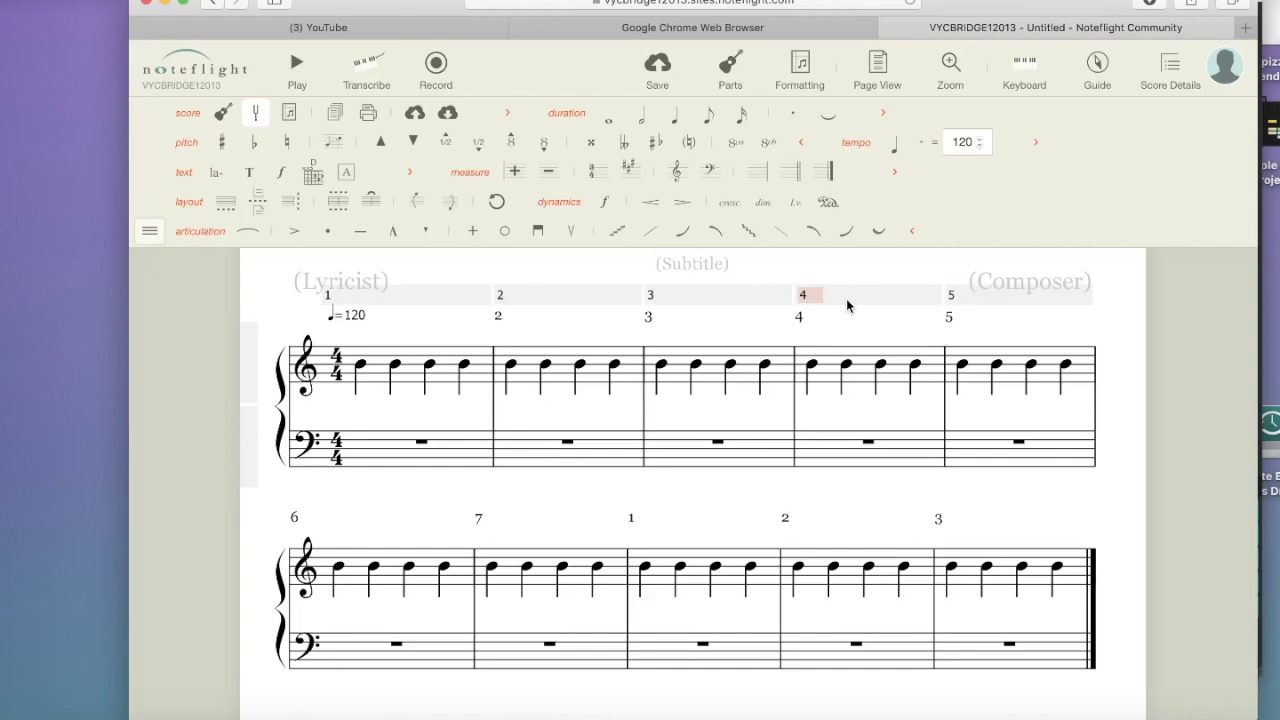
pyautogui.press('BackSpace')
pyautogui.write('1')
pyautogui.press('Return')
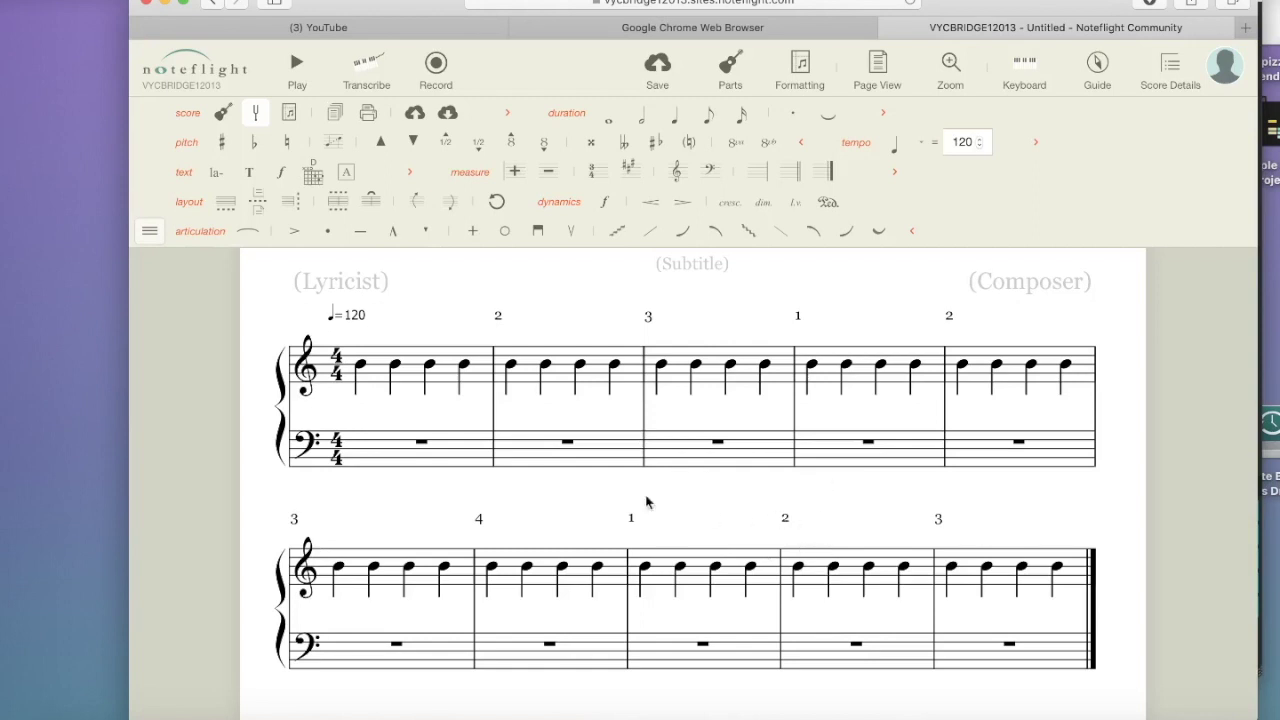
pyautogui.click(394, 317)
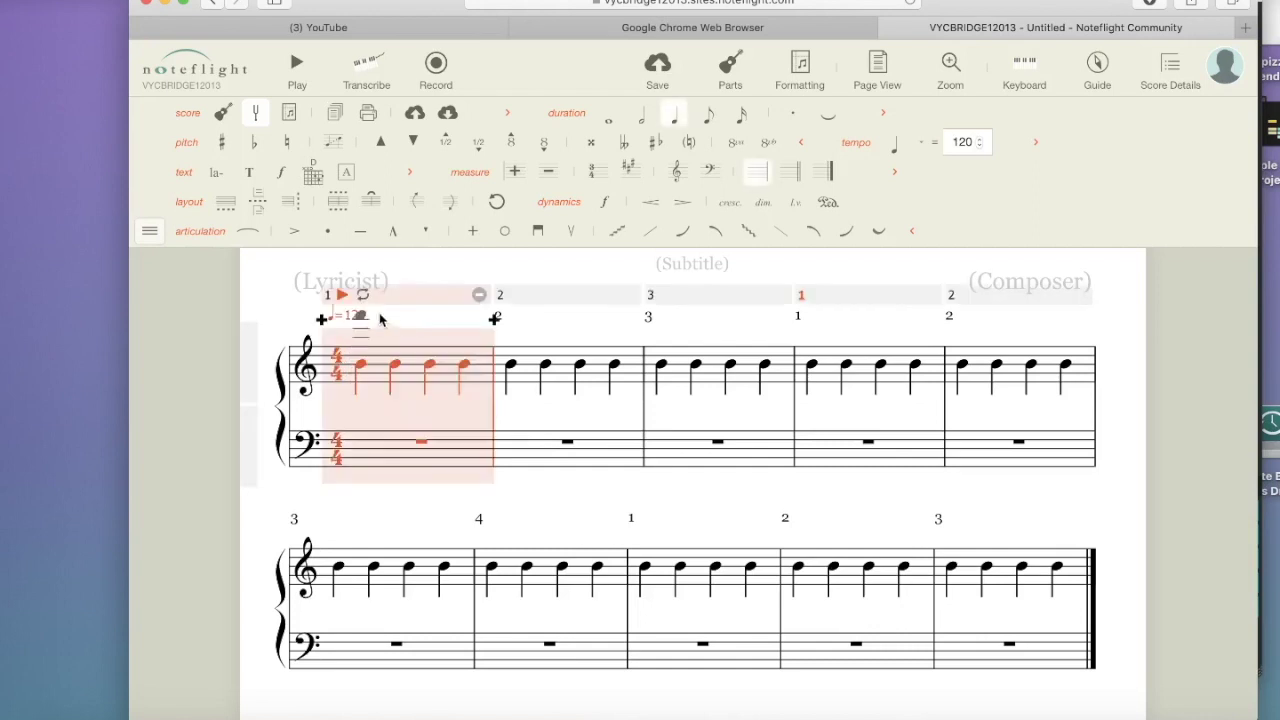
pyautogui.click(330, 297)
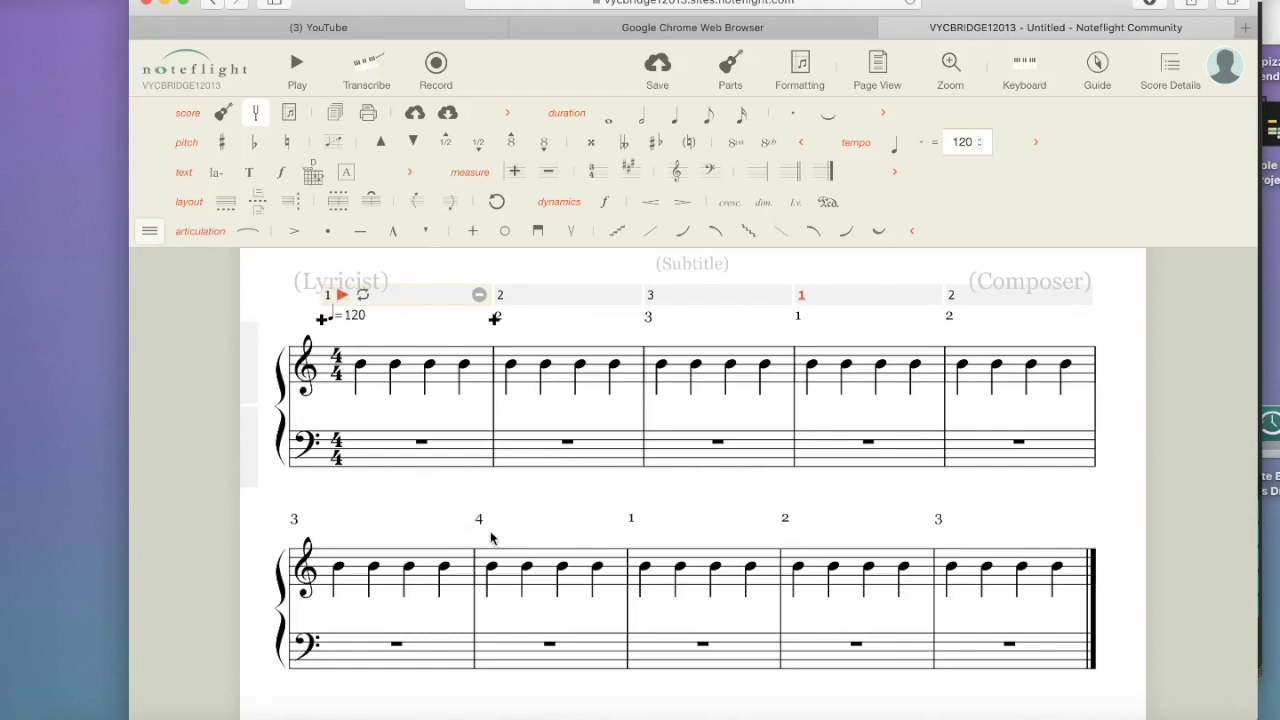
pyautogui.click(813, 294)
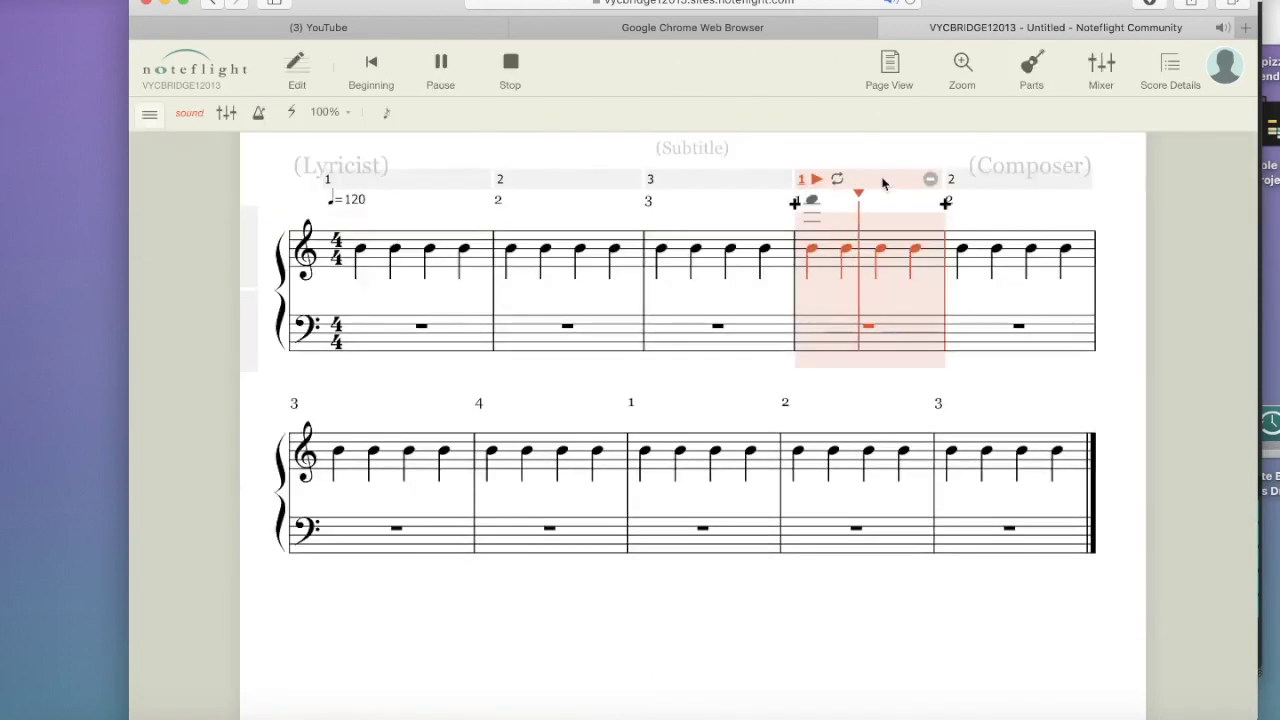
pyautogui.press('space')
pyautogui.click(792, 165)
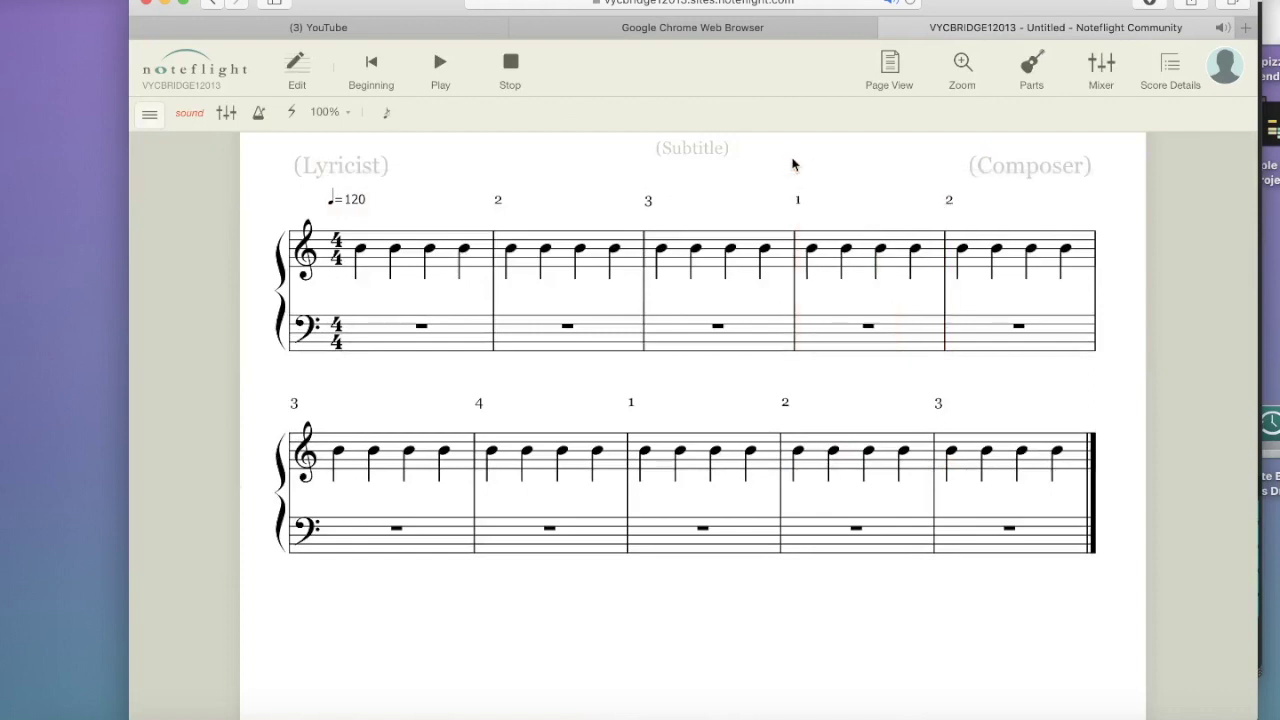
pyautogui.click(800, 195)
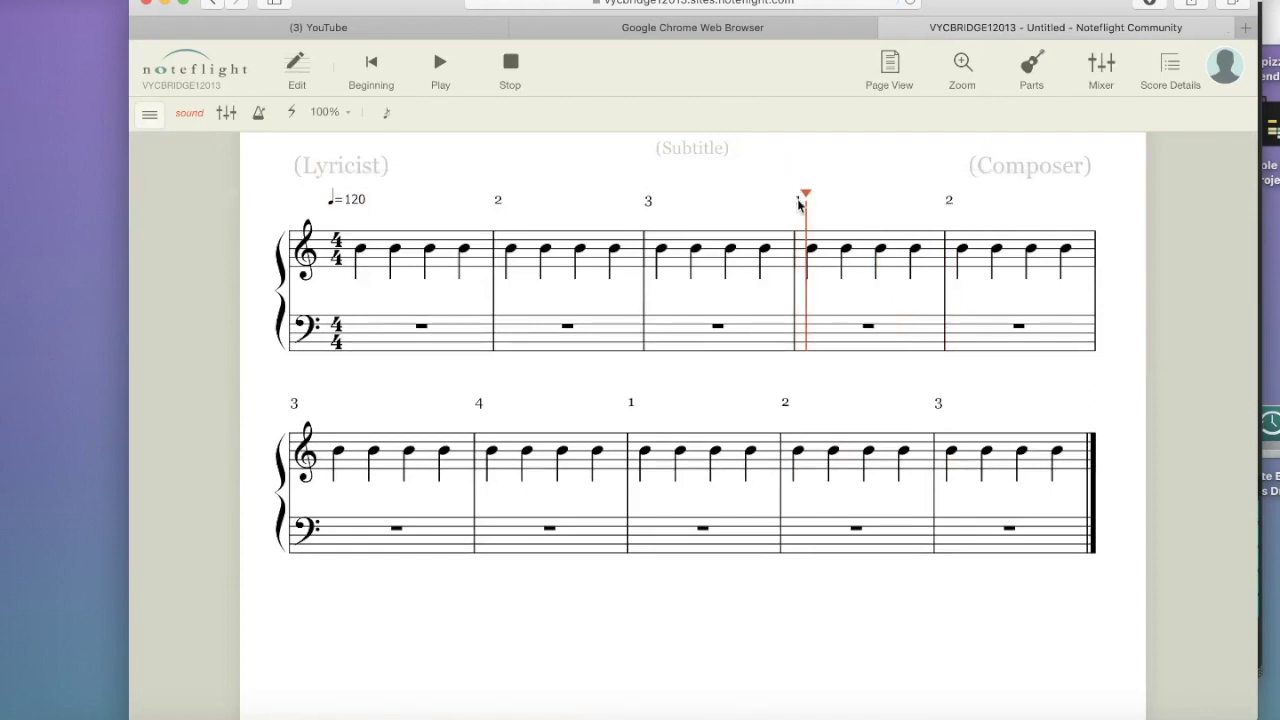
pyautogui.click(510, 82)
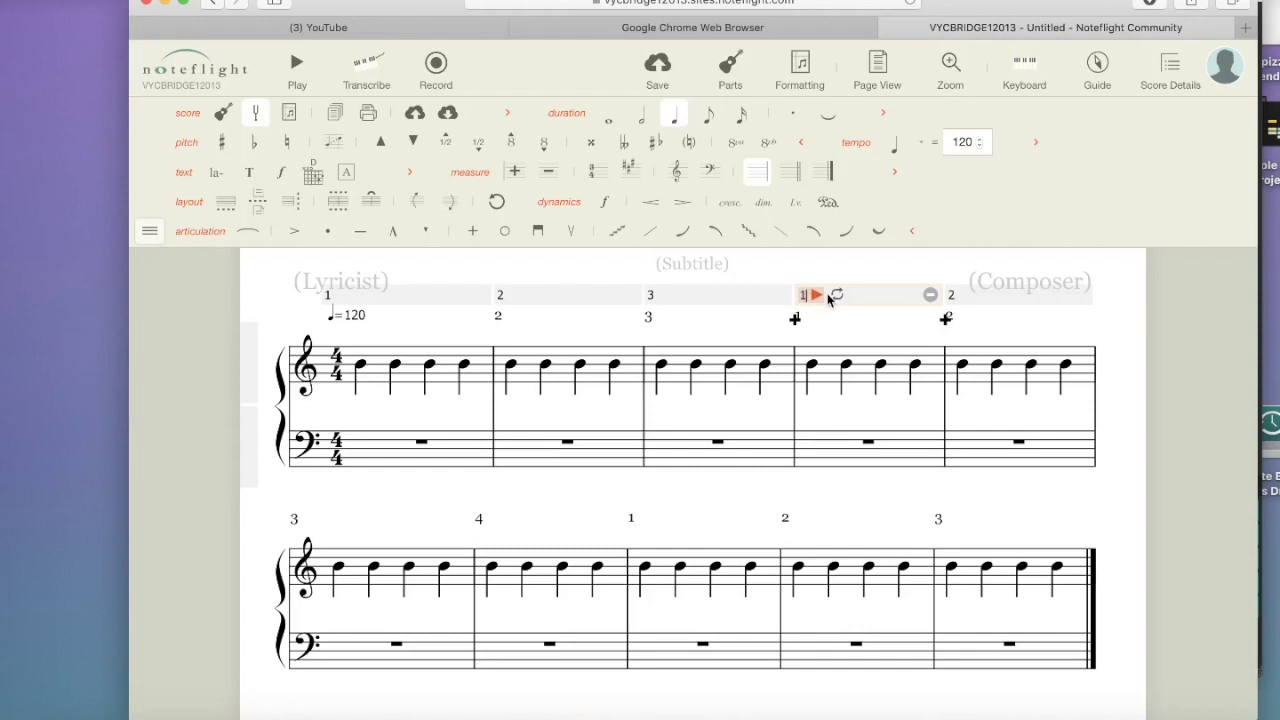
# Set the fourth and eighth measures' bar numbers back to 4 and 8.
pyautogui.write('4')
pyautogui.press('Return')
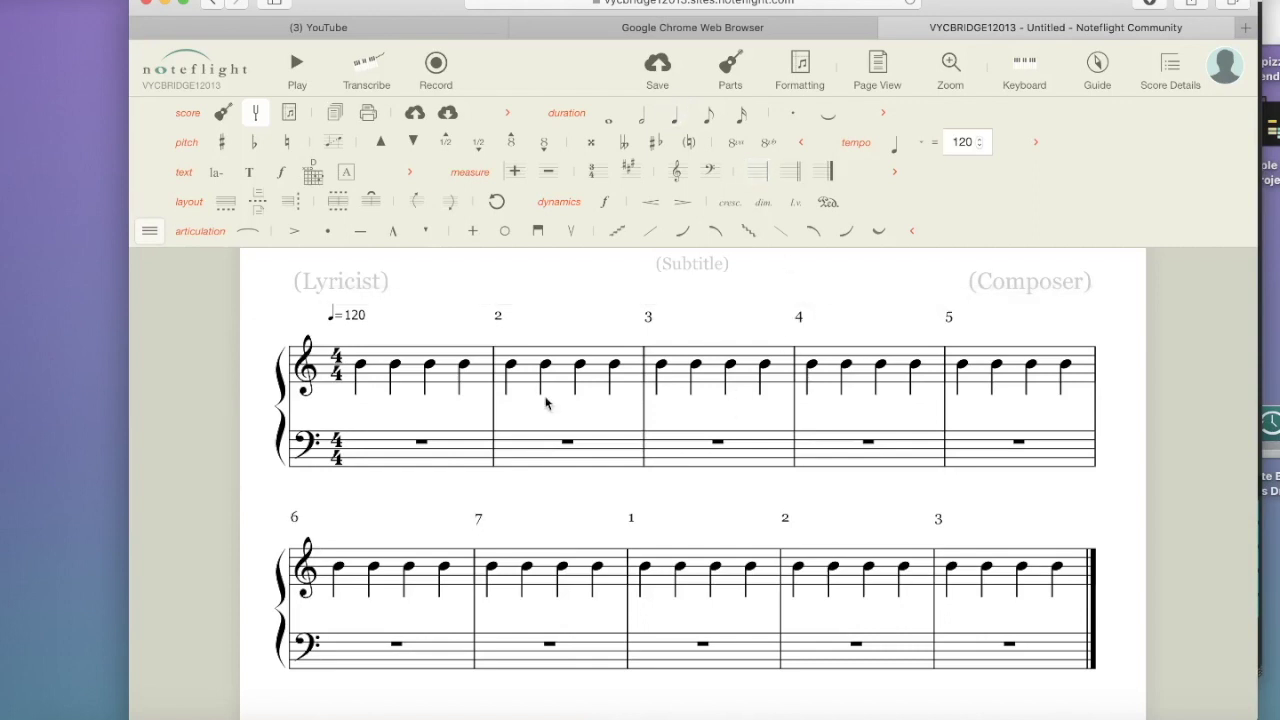
pyautogui.click(631, 517)
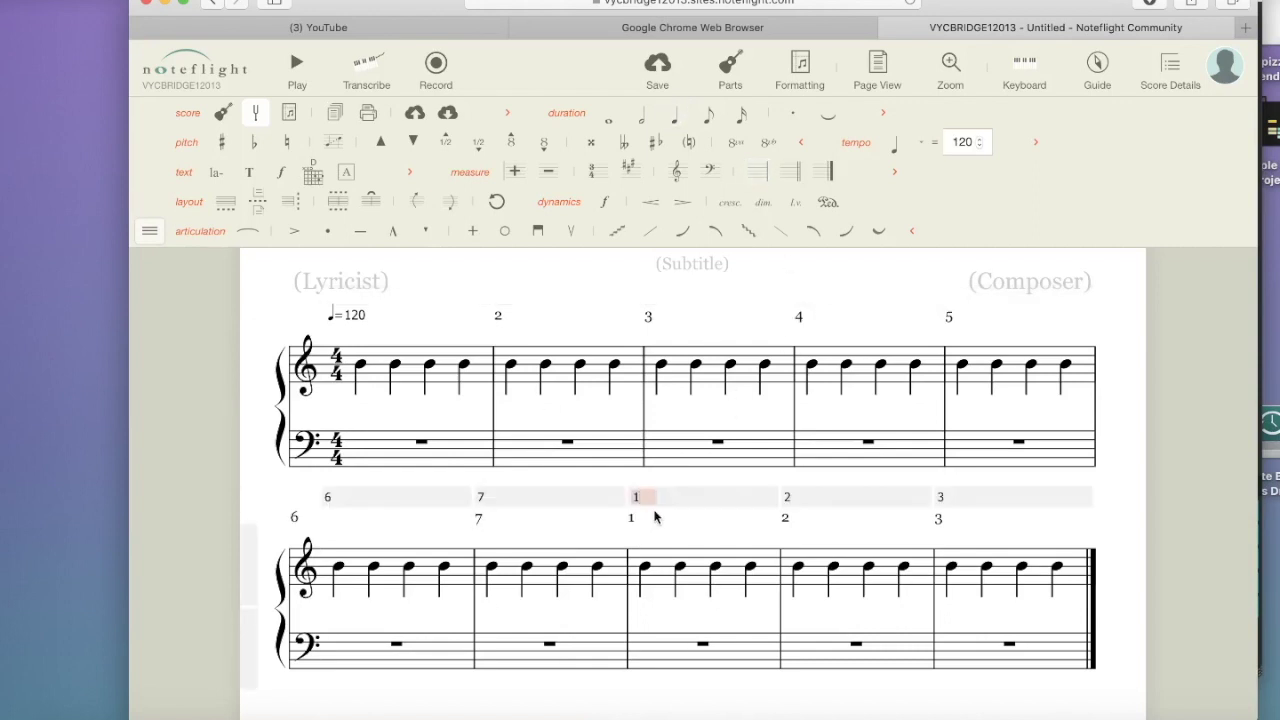
pyautogui.write('8')
pyautogui.press('Return')
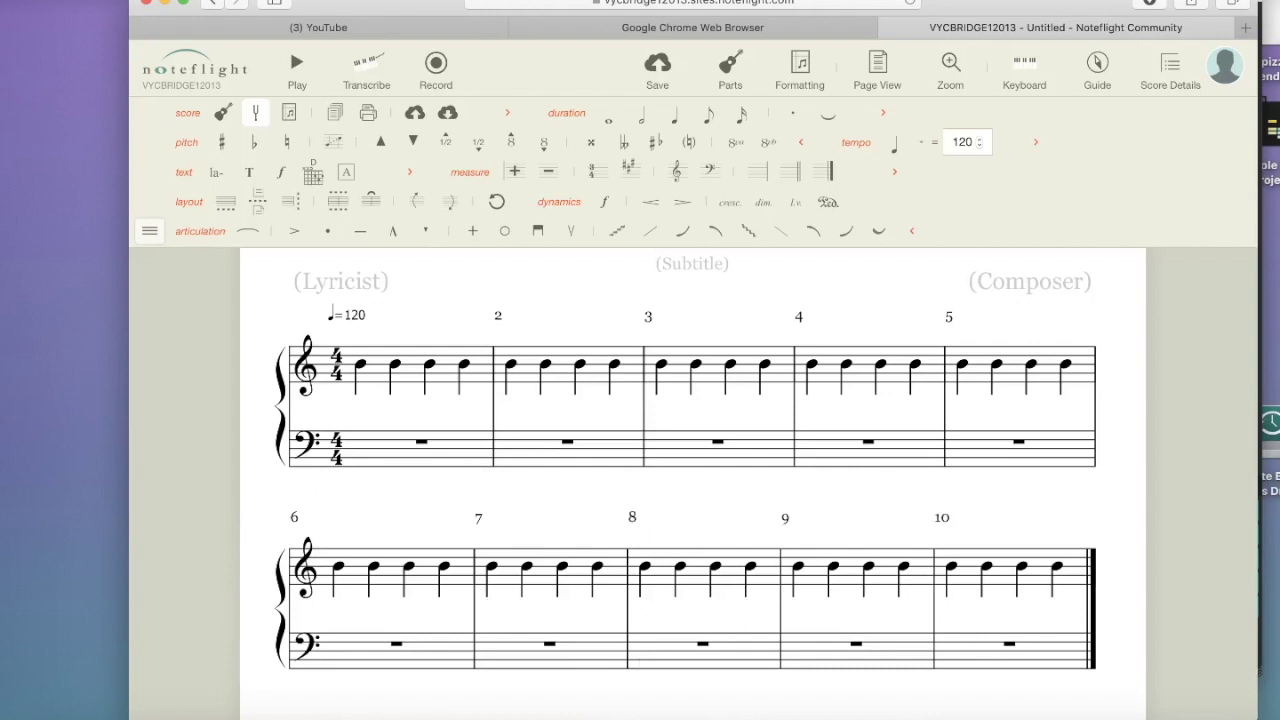